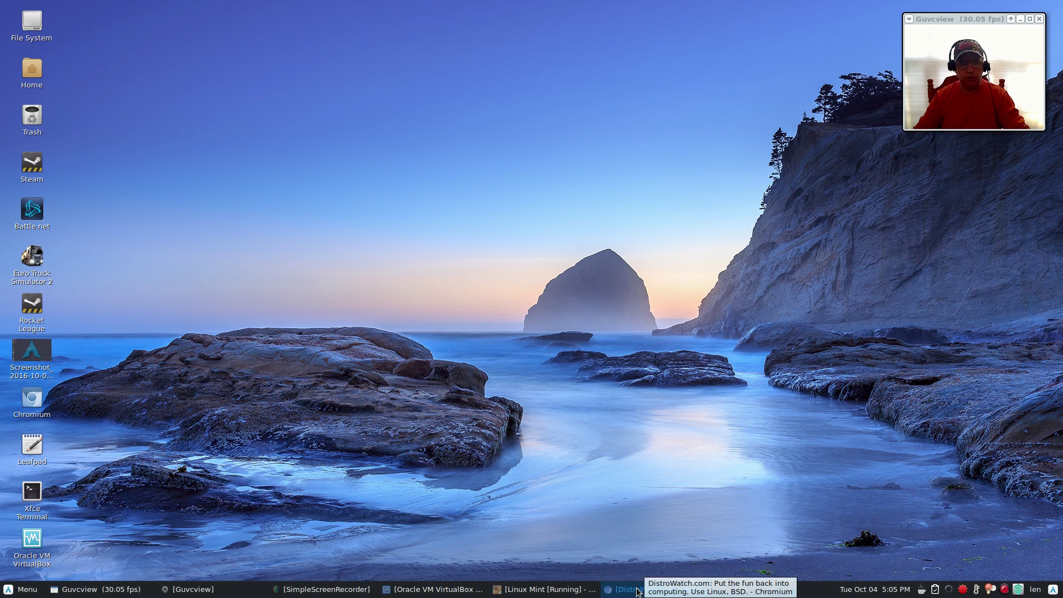
Scroll through the DistroWatch page in Chromium, then minimize the browser to the desktop.
left_click(626, 589)
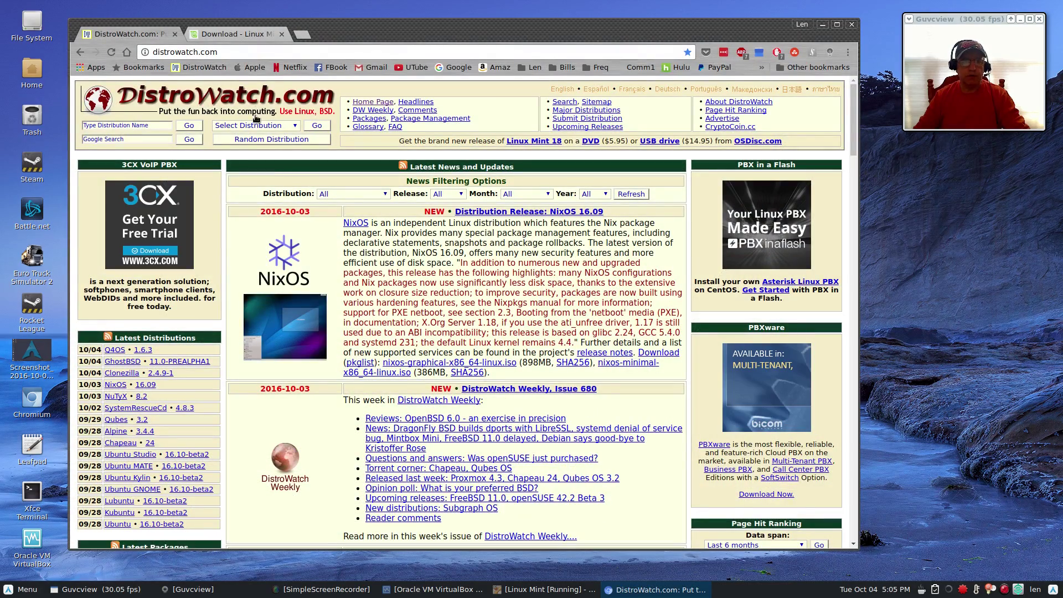
scroll(498, 307, "down", 3)
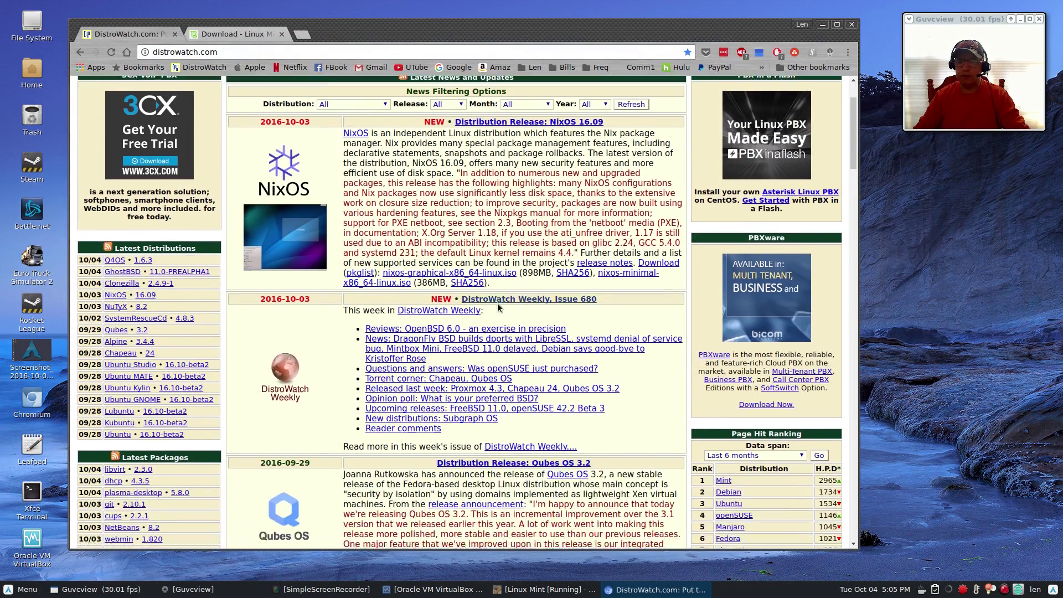
scroll(497, 306, "down", 10)
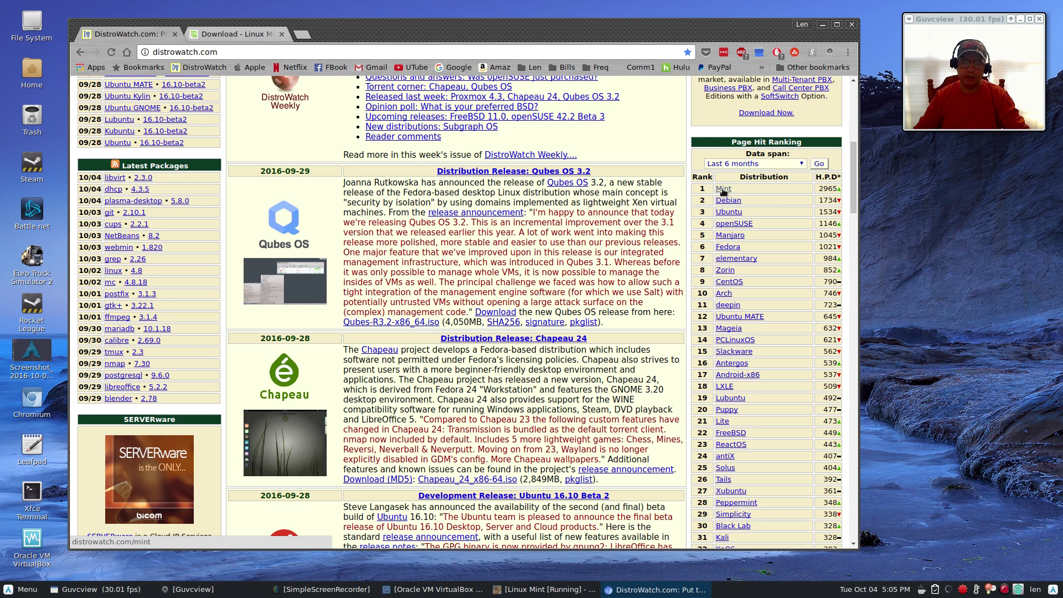
left_click(824, 25)
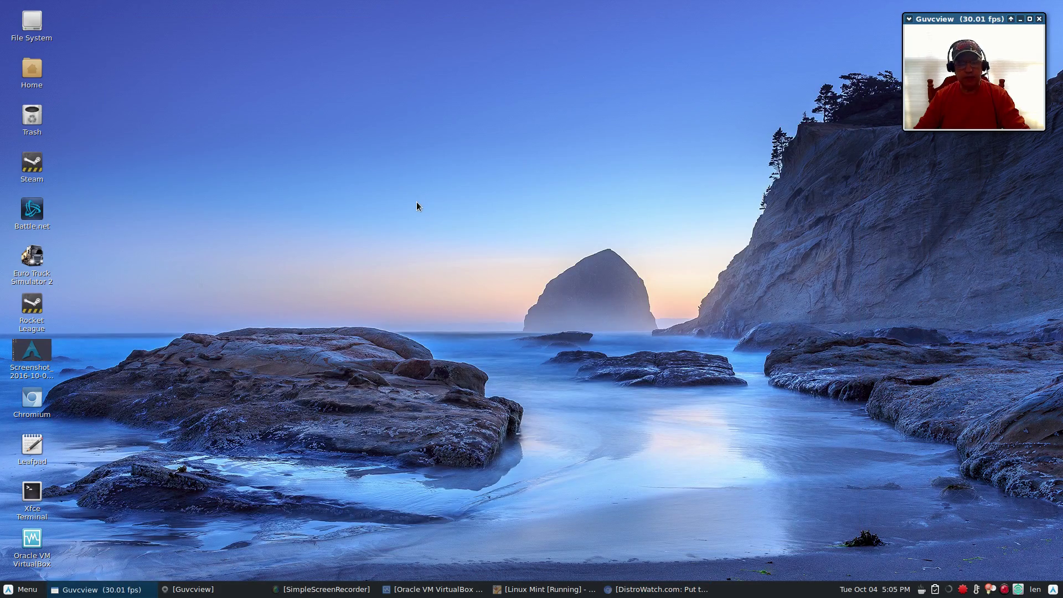
left_click(417, 202)
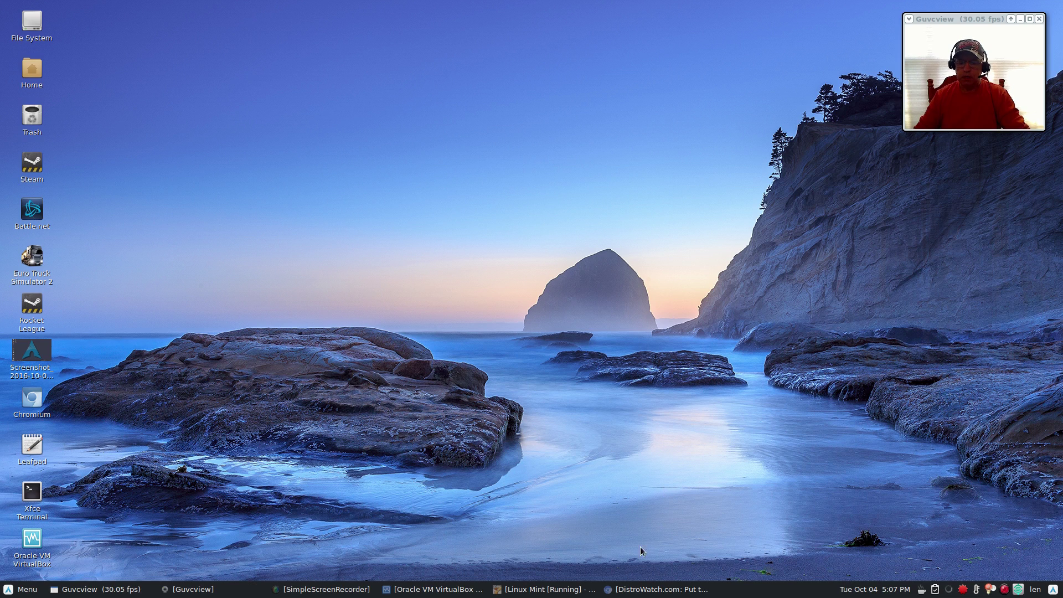
Switch to the 'Download - Linux Mint' tab and scroll down to the Linux Mint 18 edition links.
left_click(659, 590)
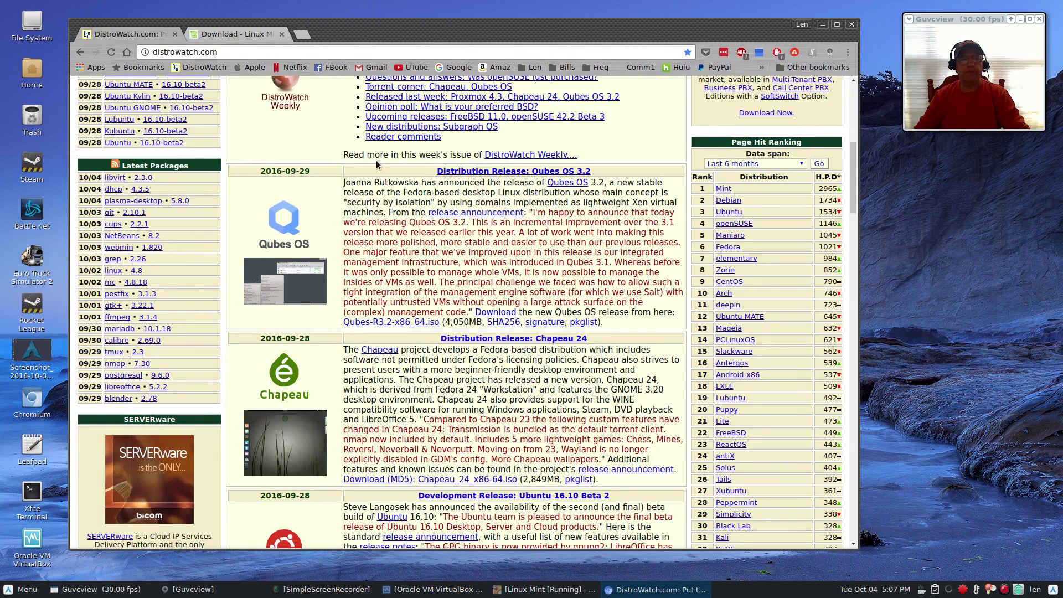
left_click(228, 34)
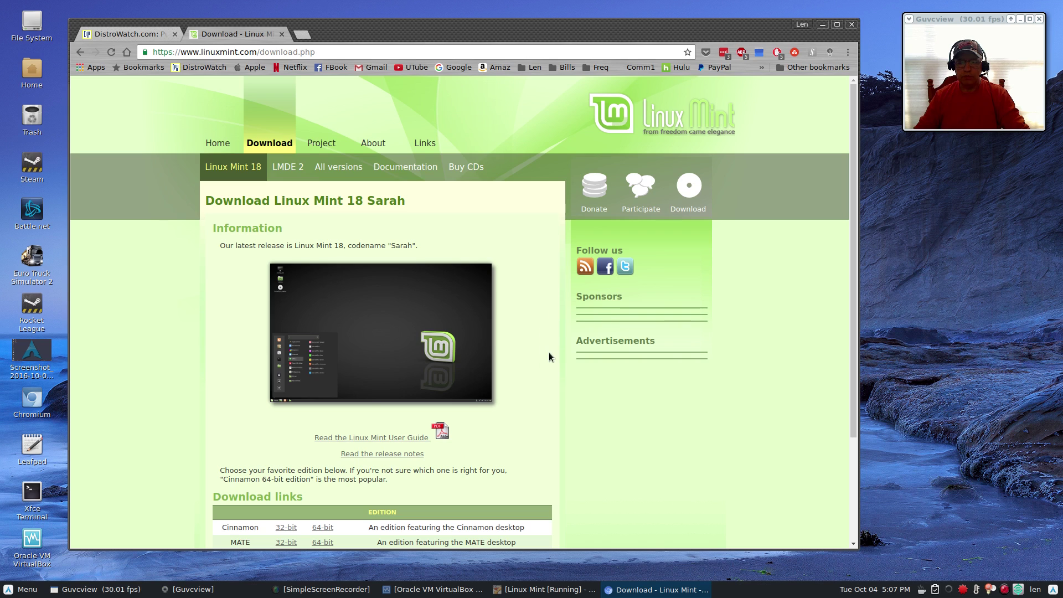
scroll(536, 381, "down", 5)
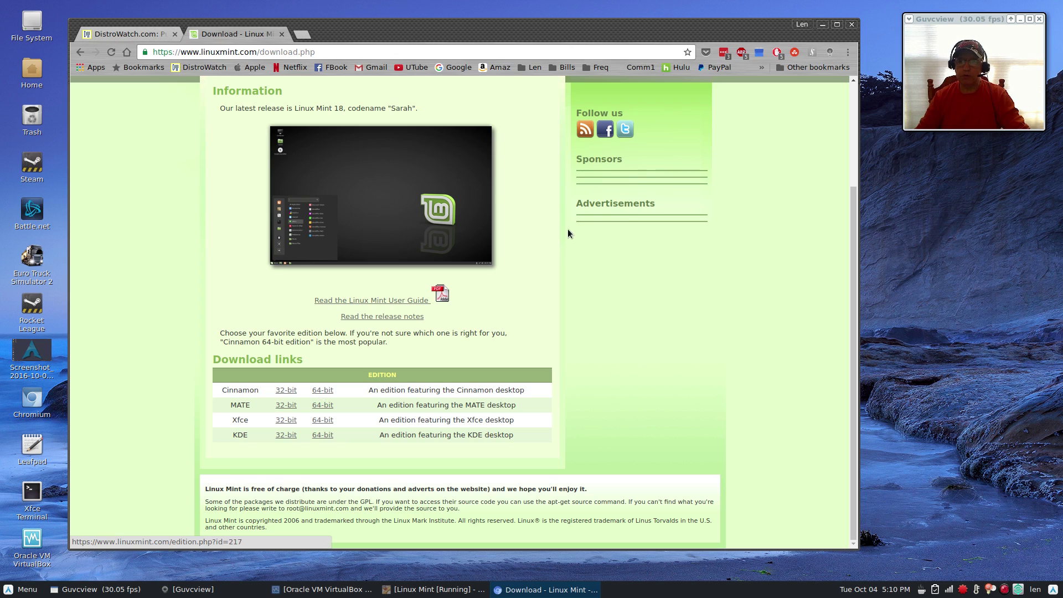
Minimize Chromium, bring the running Linux Mint VM window forward, and nudge it slightly right and down.
left_click(821, 25)
left_click(321, 589)
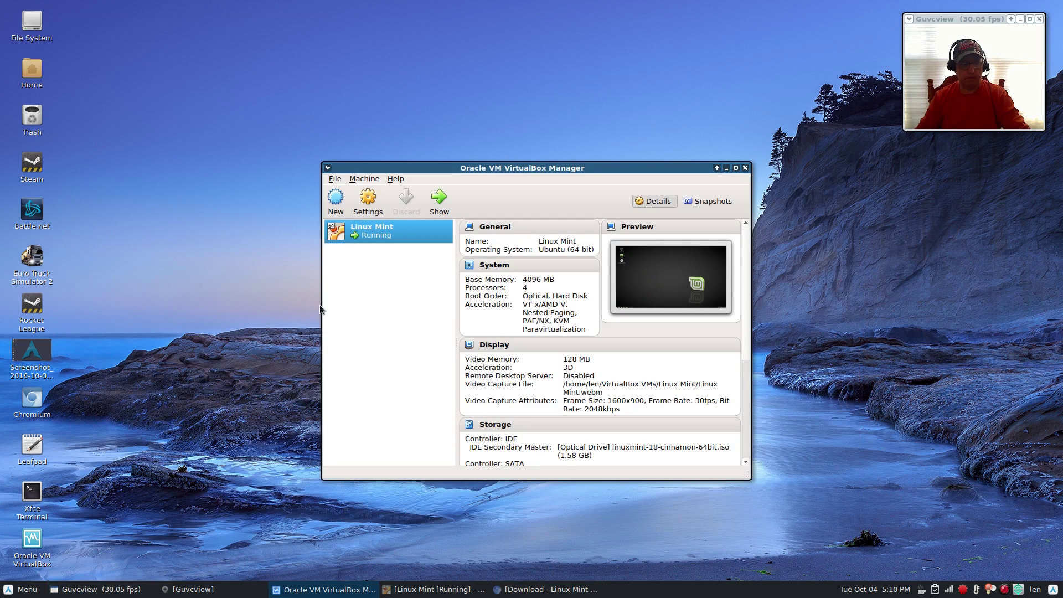
left_click(435, 589)
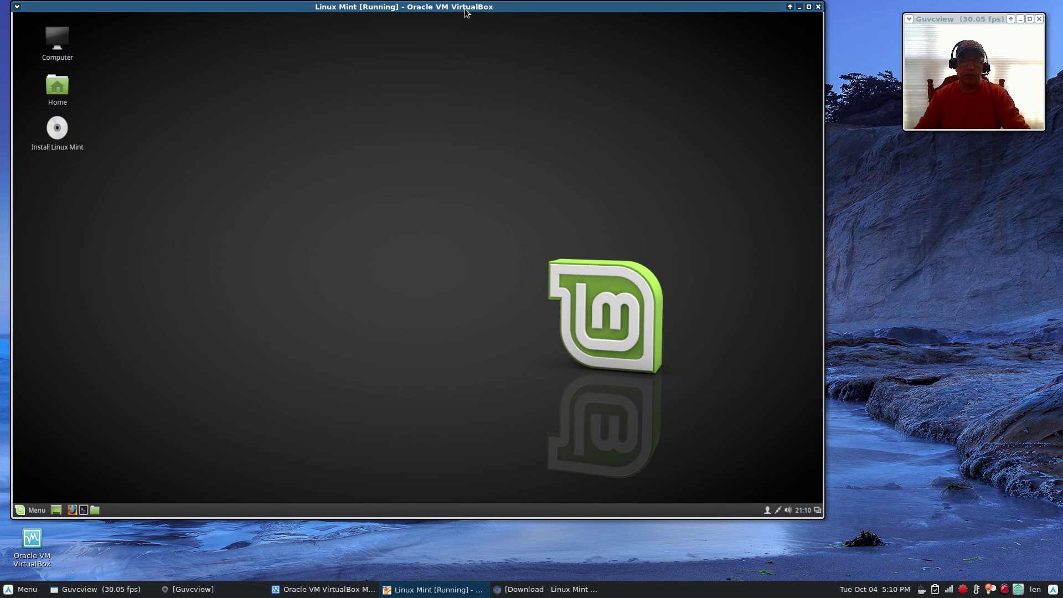
mouse_move(466, 7)
left_mouse_down()
mouse_move(480, 26)
mouse_move(472, 15)
left_mouse_up()
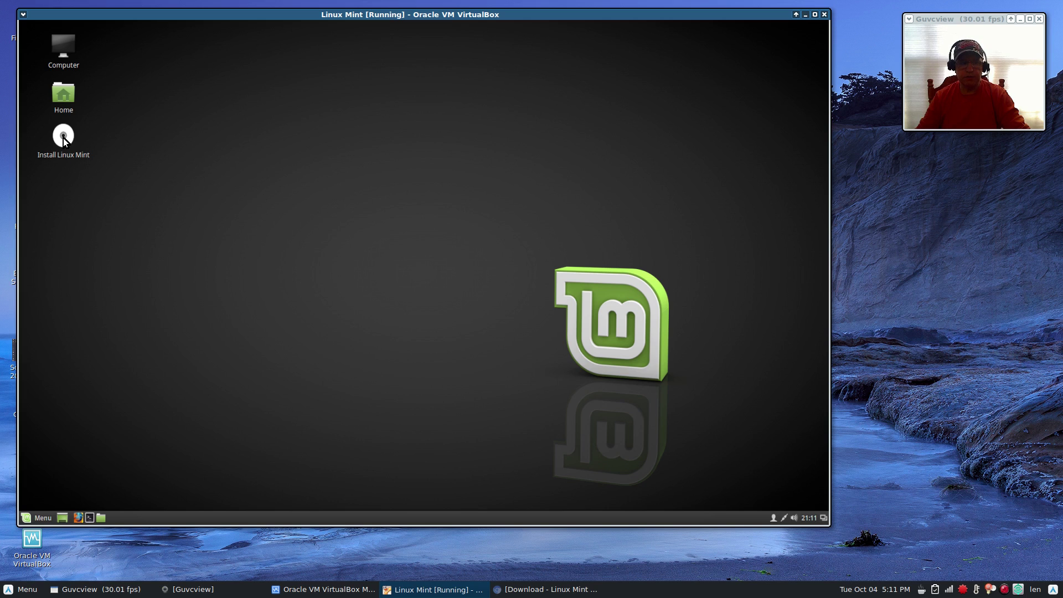
Open the Install Linux Mint launcher, keep English, and tick installing third-party graphics, Wi-Fi and media software.
right_click(63, 138)
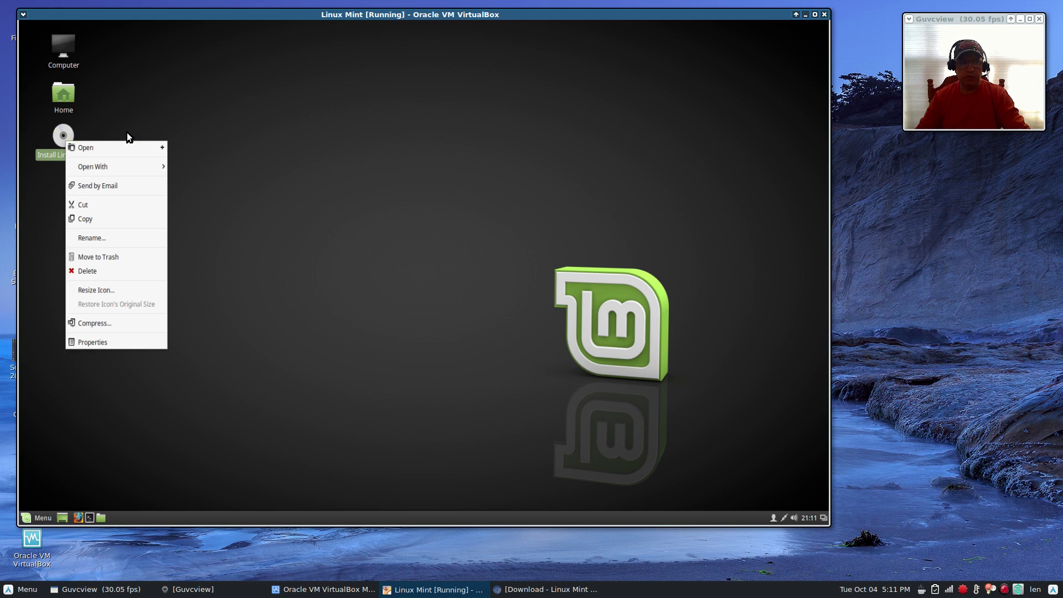
left_click(77, 148)
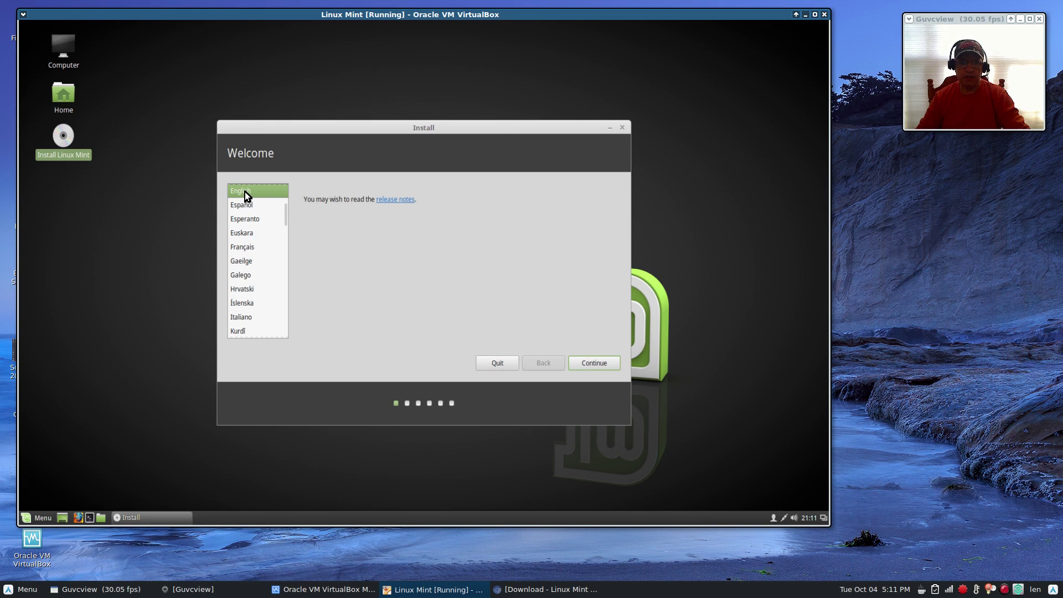
left_click(590, 365)
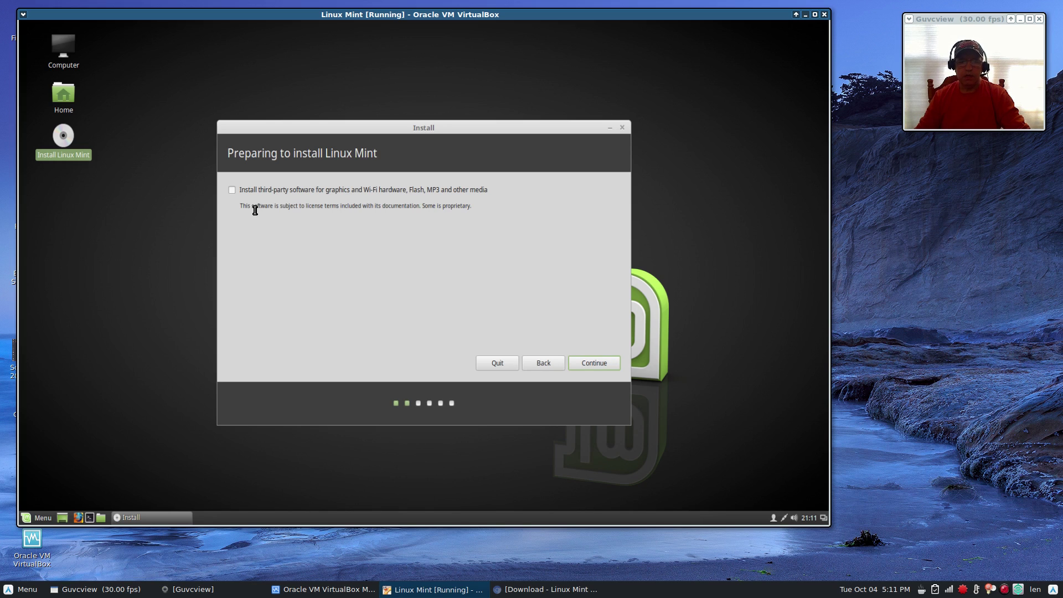
left_click(233, 192)
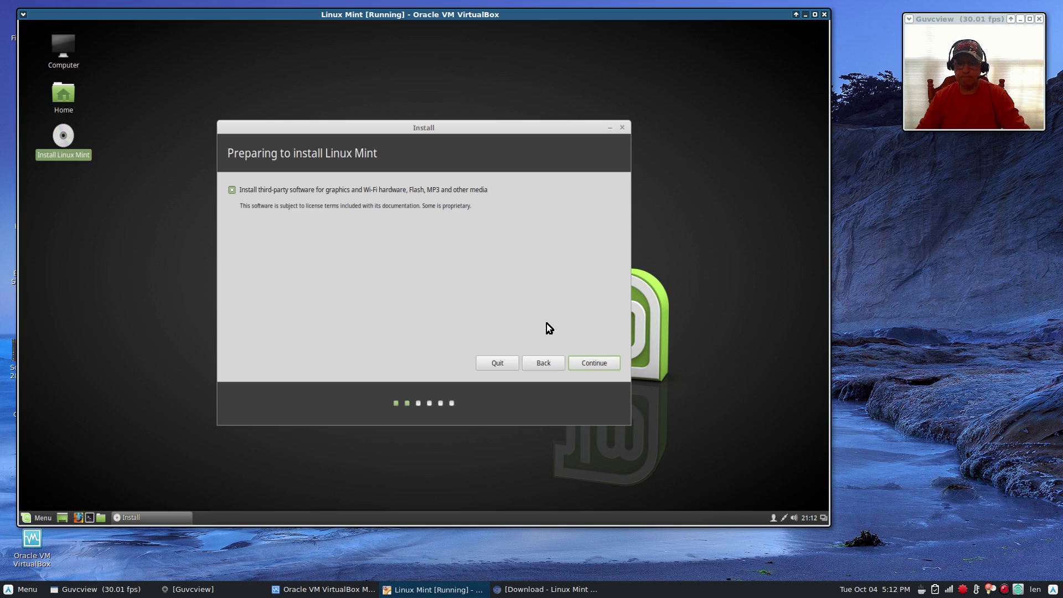
Continue past the Preparing to install page with third-party software included.
left_click(593, 366)
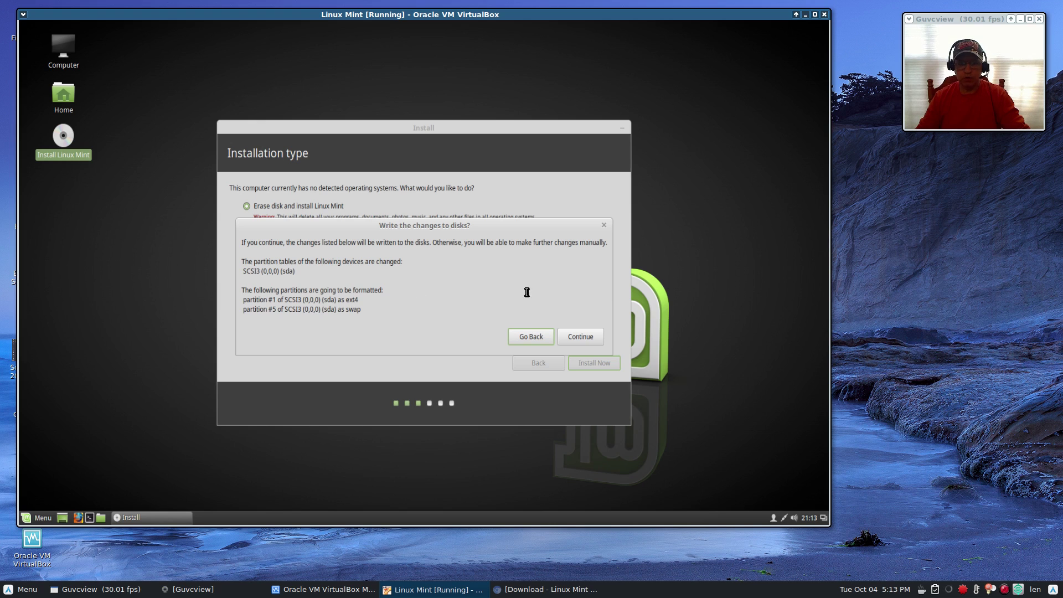
Confirm writing the ext4 and swap partition changes to disk.
left_click(582, 337)
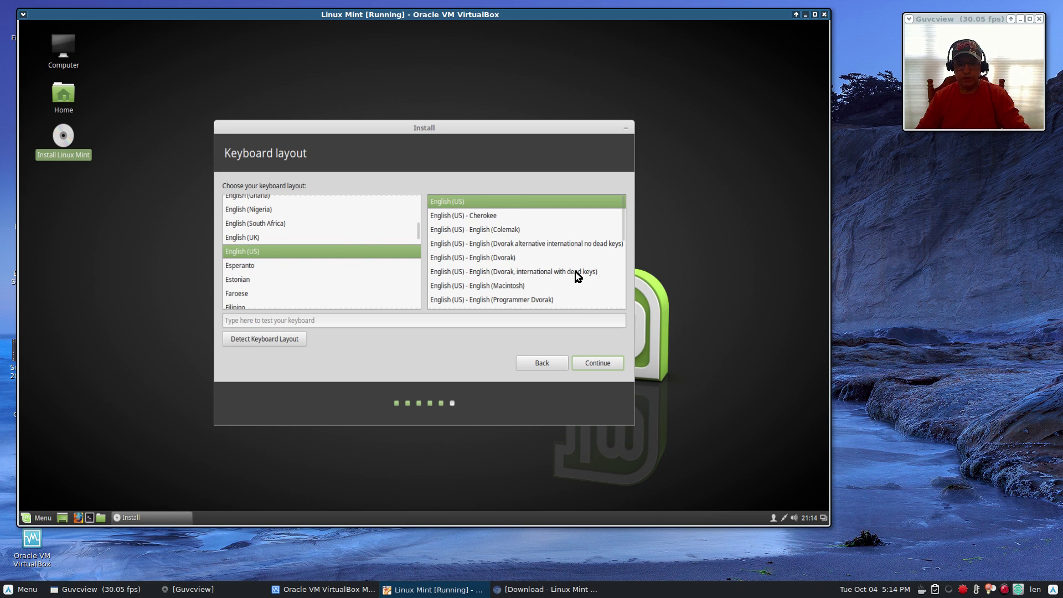
Accept the English (US) keyboard layout and continue.
left_click(594, 357)
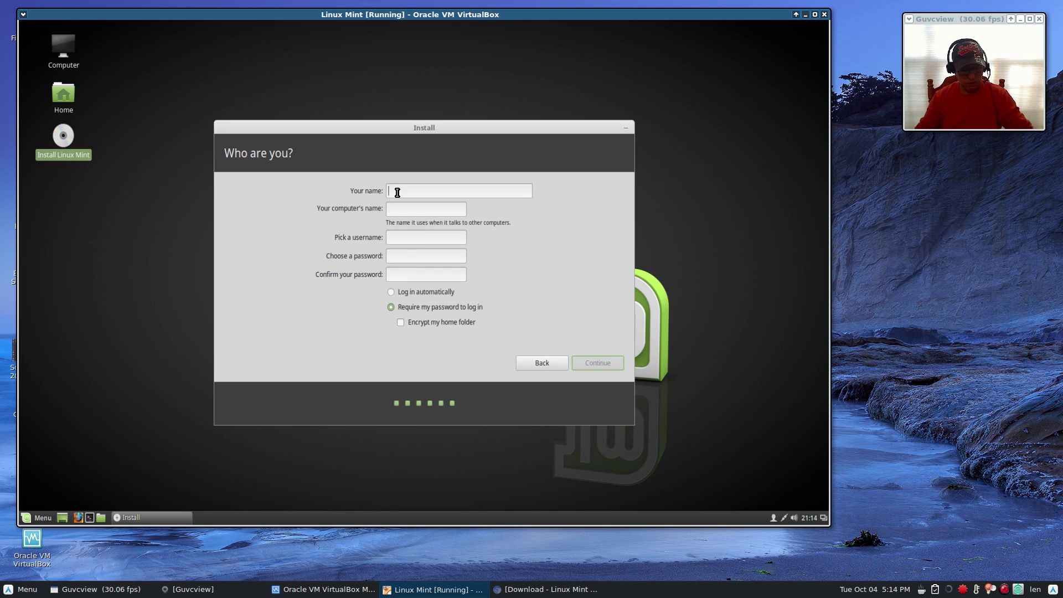
Enter the user's name, computer name and username, set and confirm the password, choose automatic login, and start installing.
type("Len")
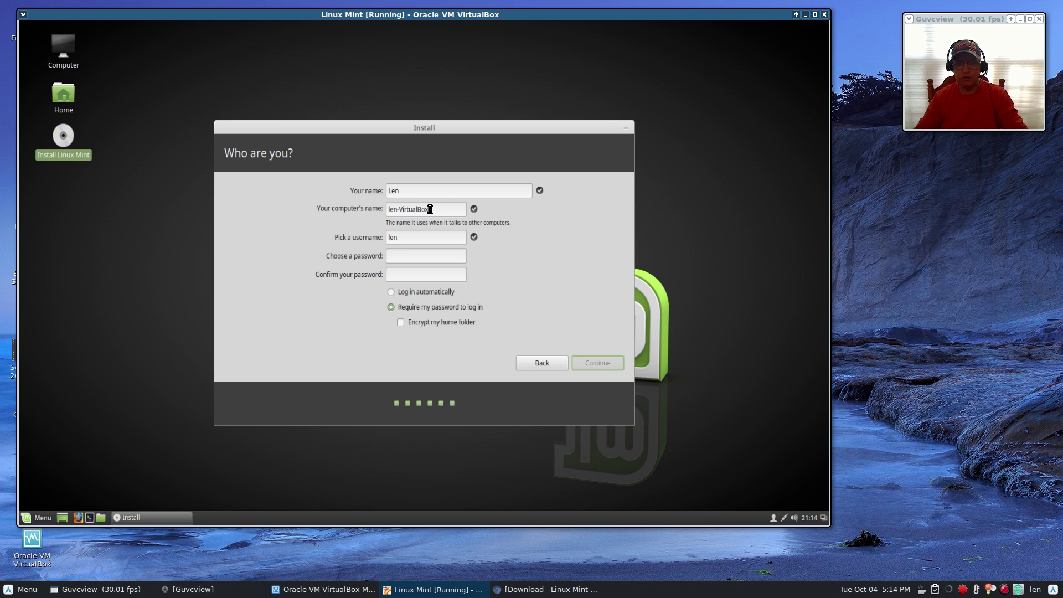
mouse_move(430, 210)
left_mouse_down()
mouse_move(394, 210)
mouse_move(437, 211)
left_mouse_up()
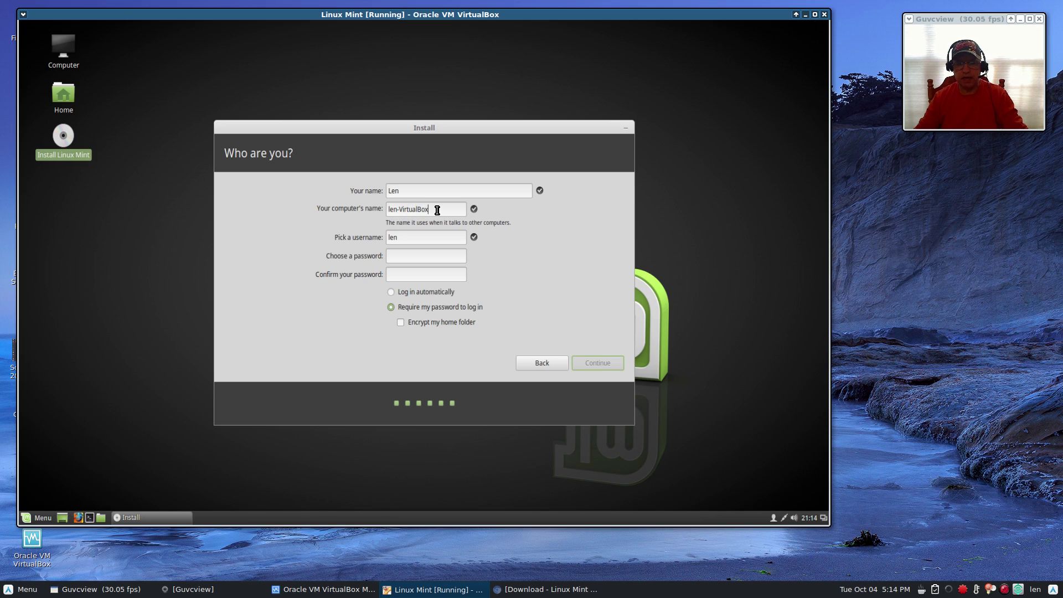
left_click(407, 239)
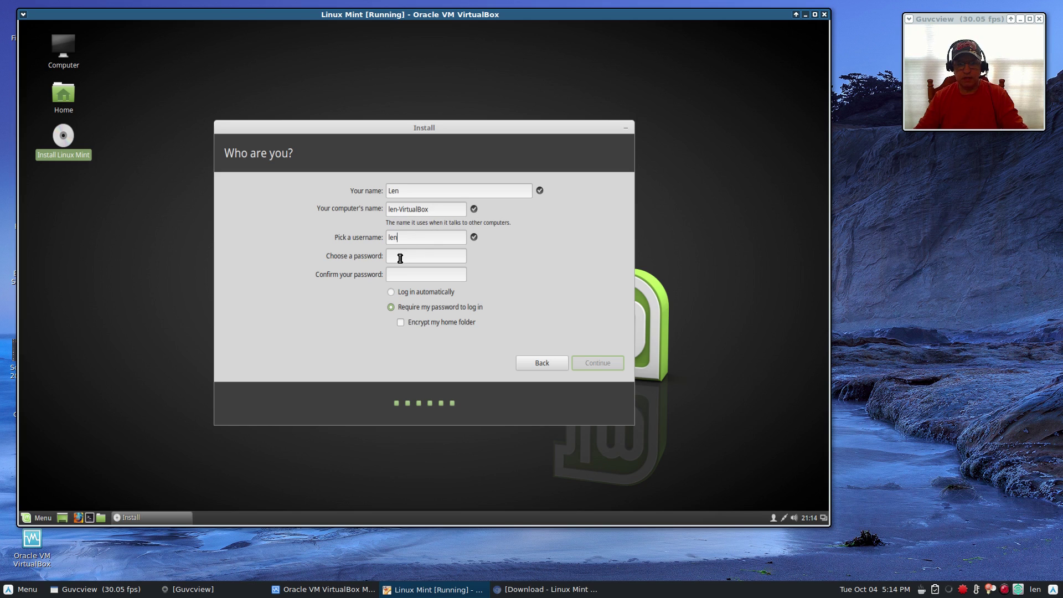
left_click(398, 260)
type("p*****")
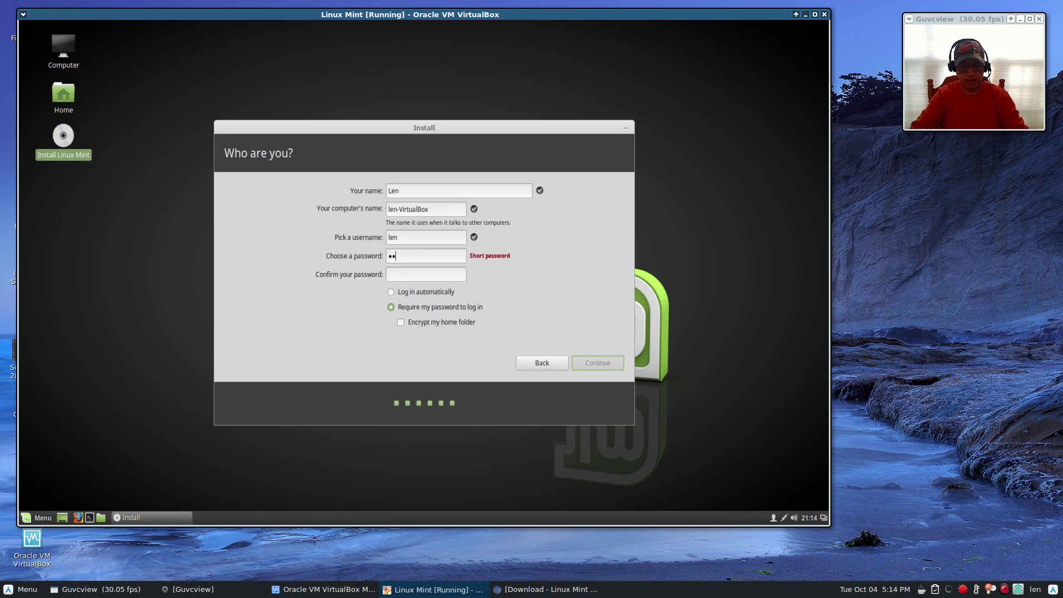
left_click(400, 271)
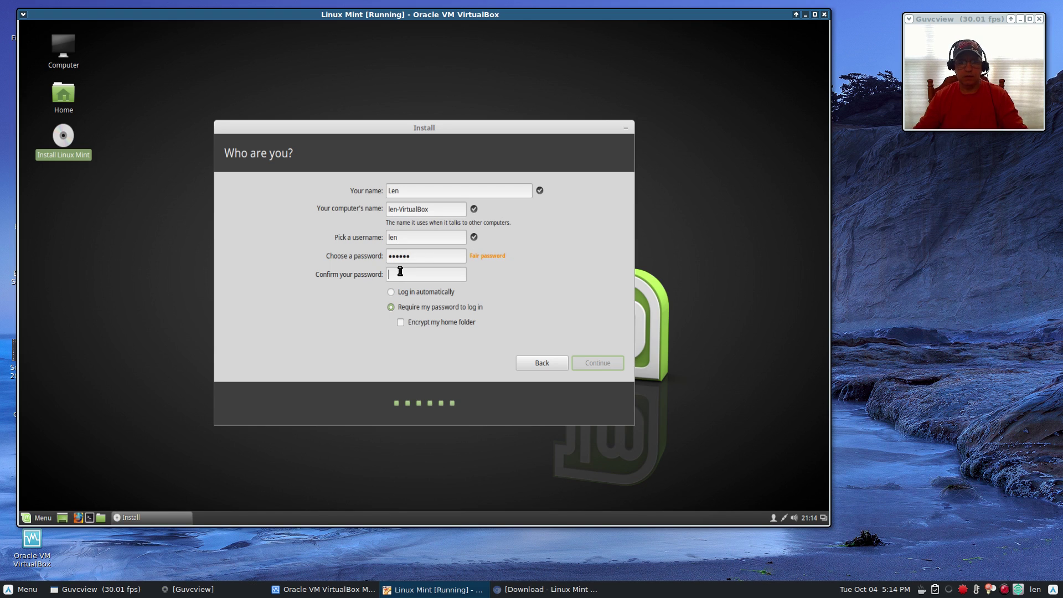
type("******")
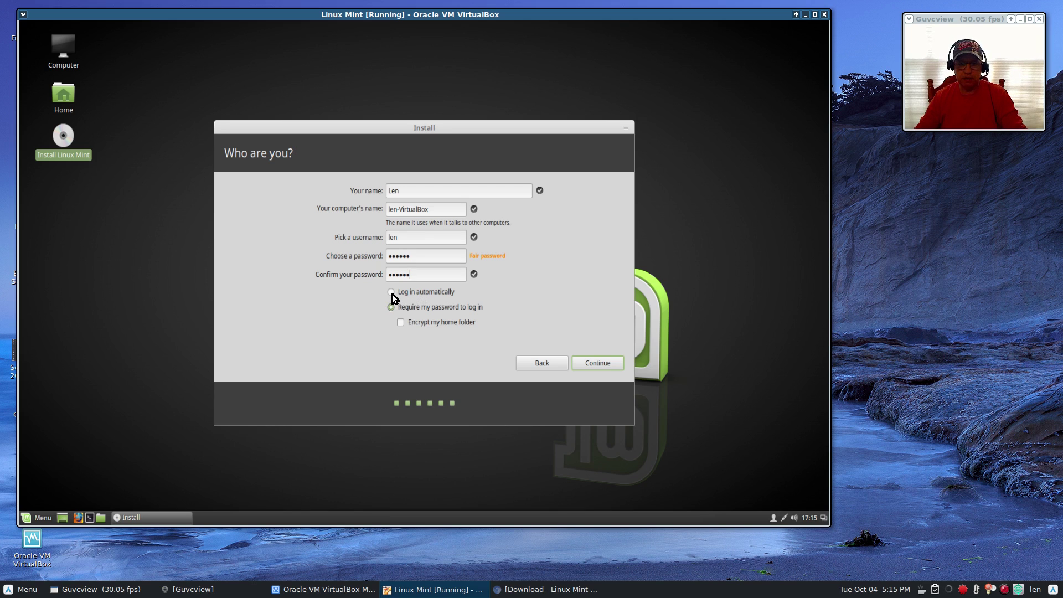
left_click(392, 294)
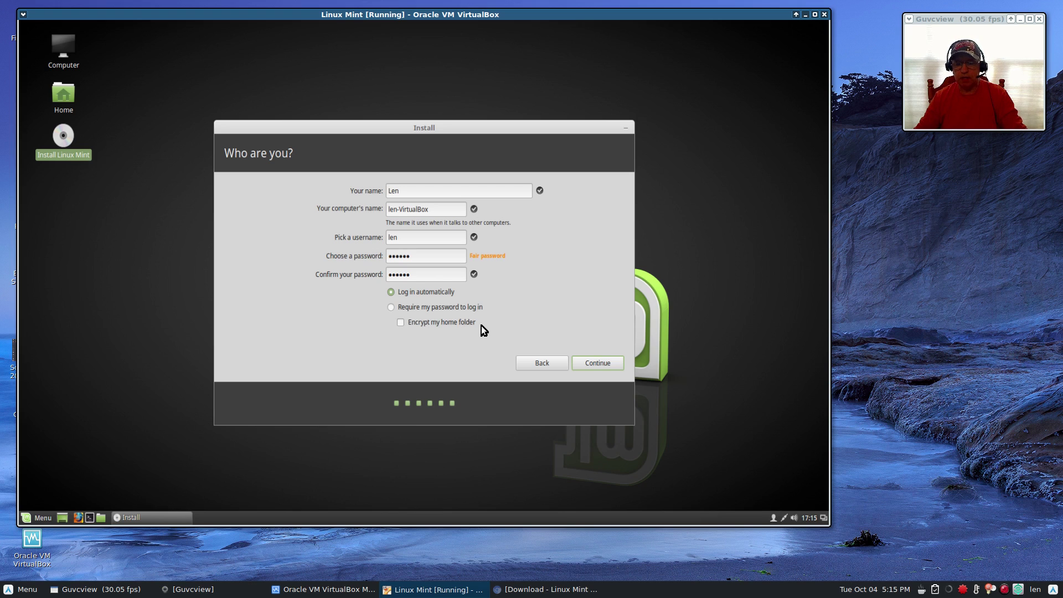
left_click(595, 365)
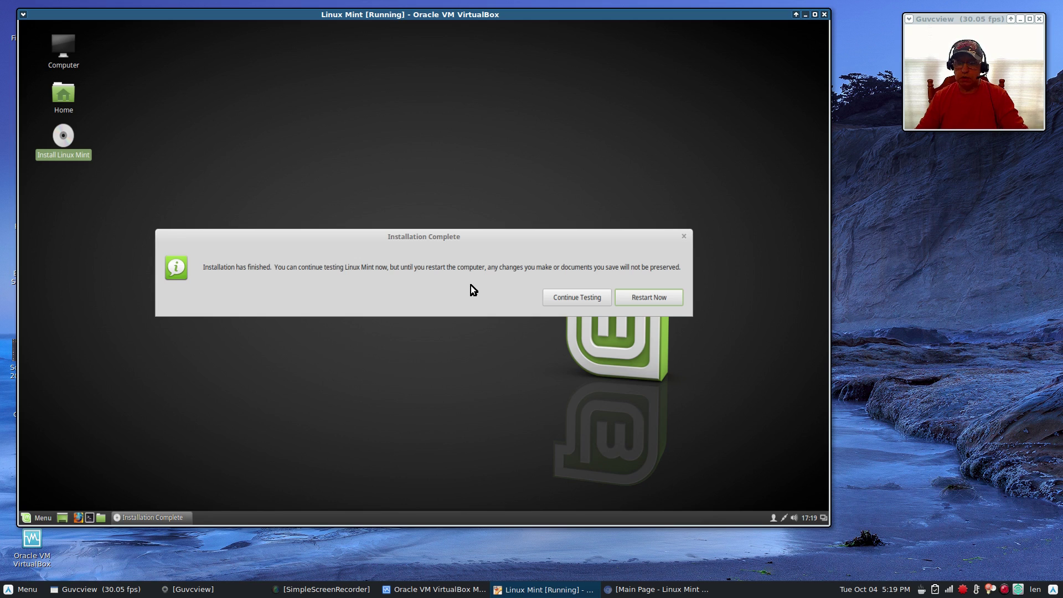
Restart the VM after installation and confirm the installation medium is removed.
left_click(636, 295)
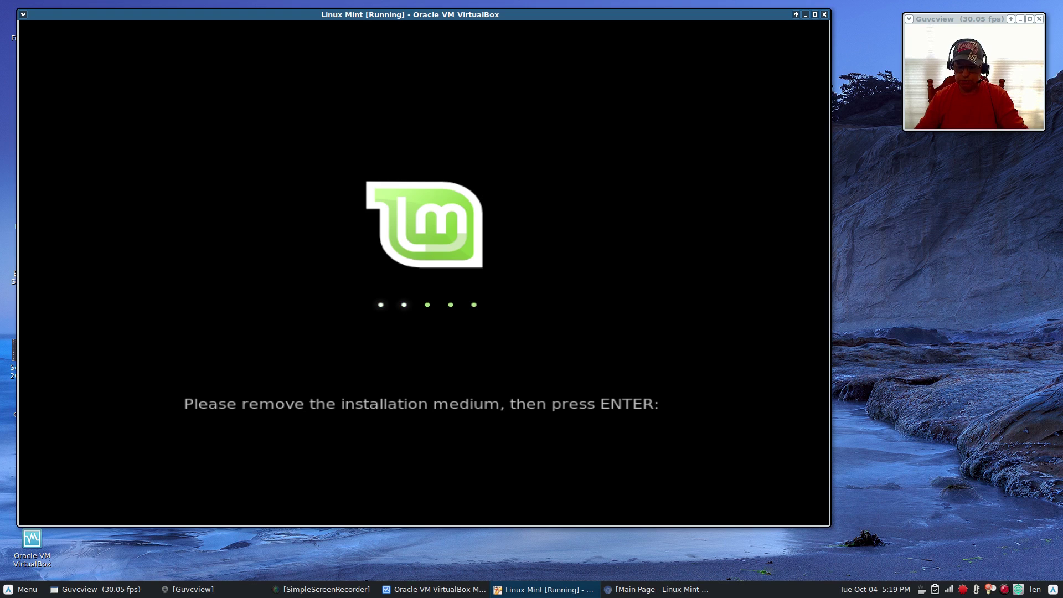
key("Return")
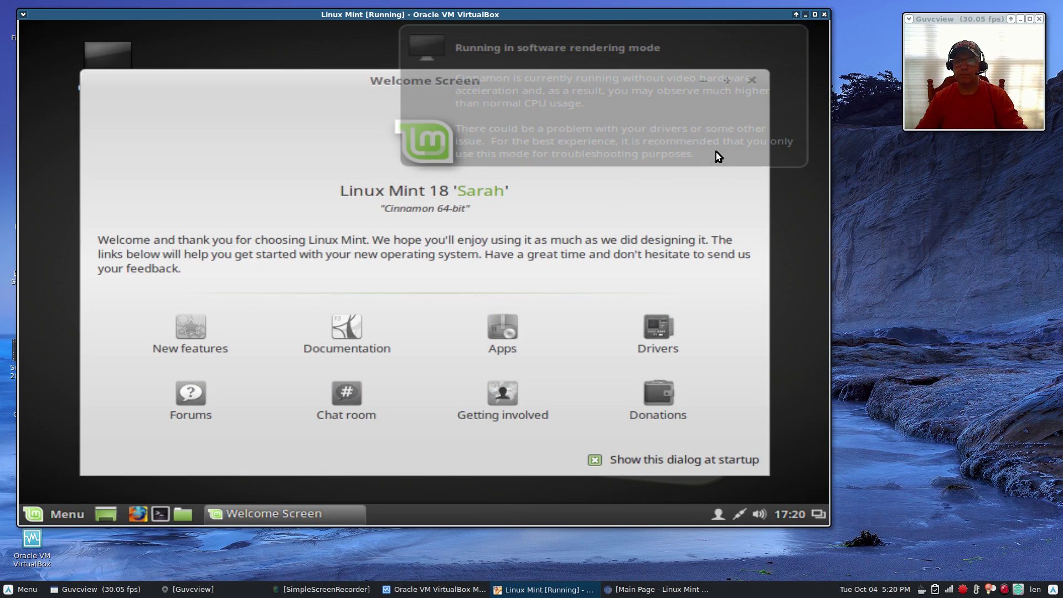
Dismiss the software rendering notice and close the Welcome Screen.
left_click(716, 152)
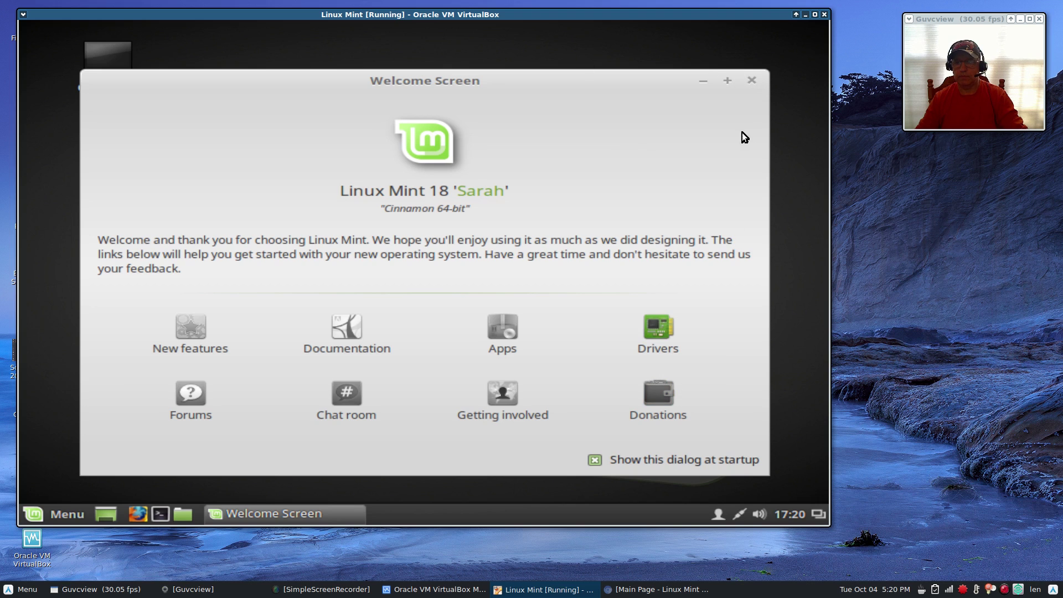
left_click(752, 81)
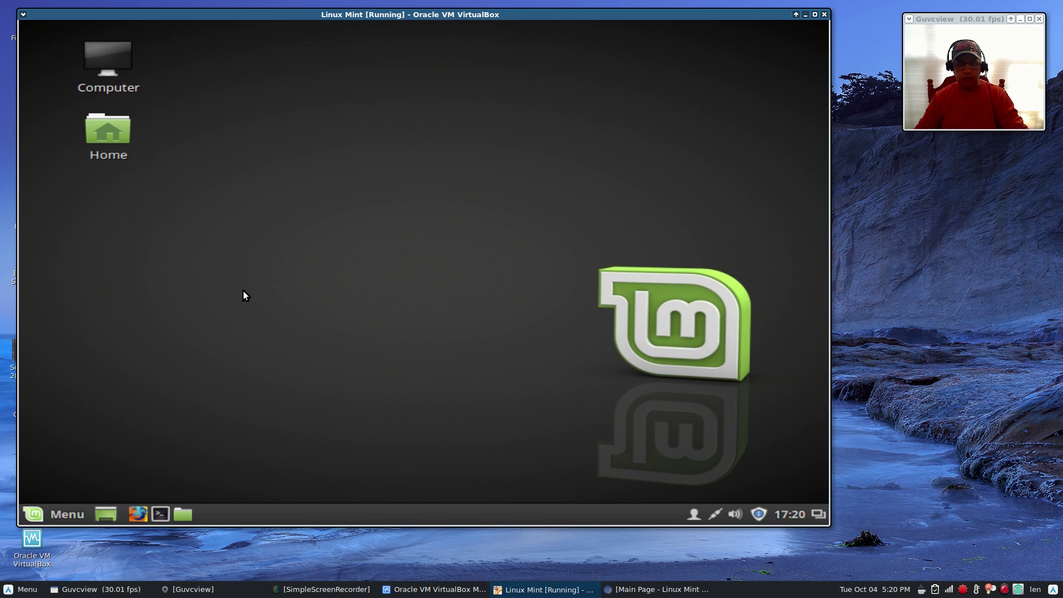
Open Display settings in System Settings from the applications menu.
left_click(41, 513)
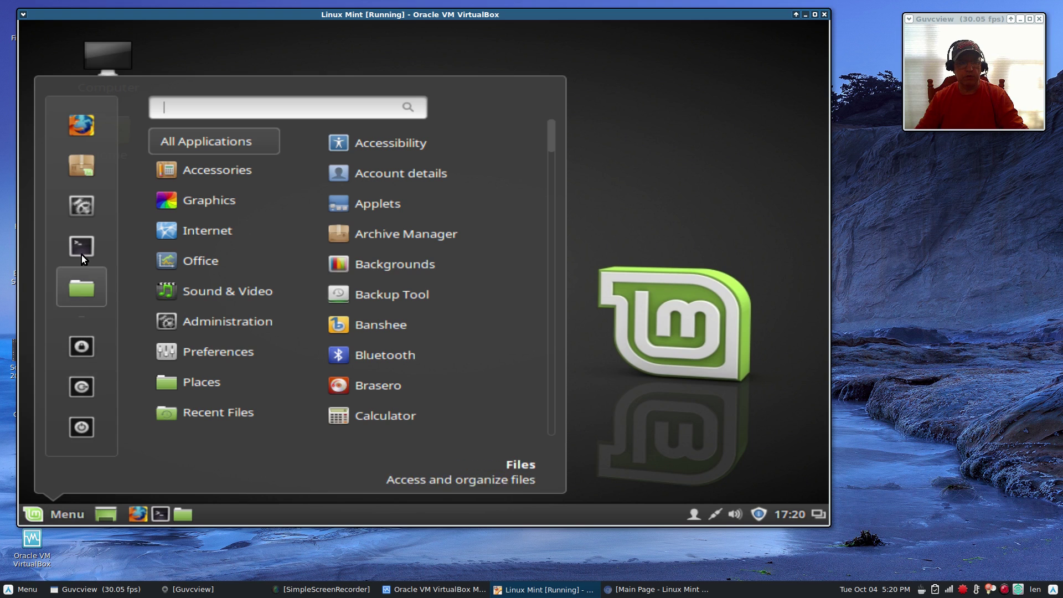
left_click(86, 208)
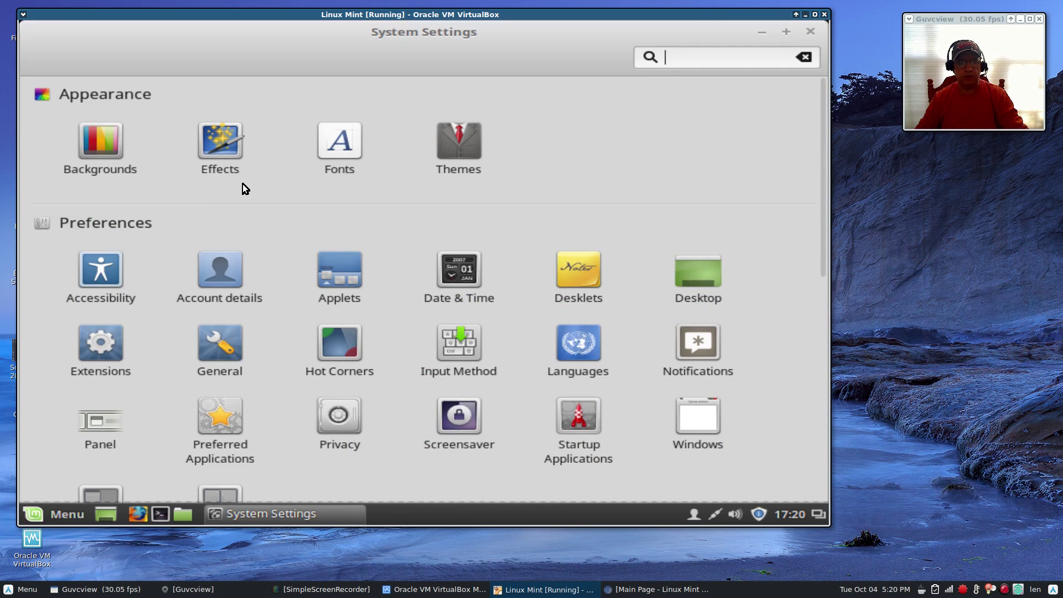
scroll(401, 332, "down", 5)
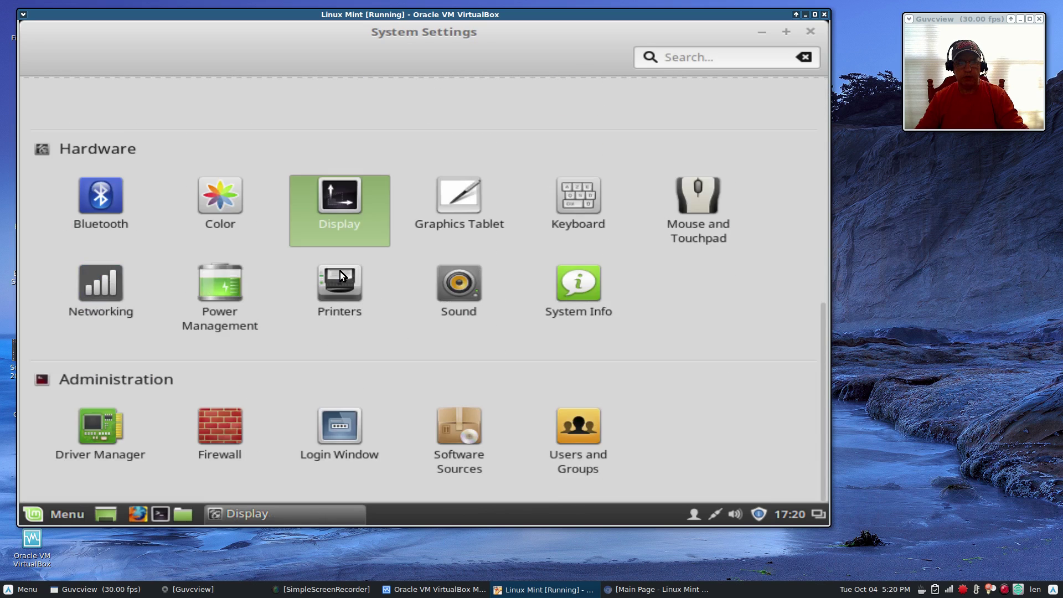
left_click(340, 272)
Set the resolution to 1366 x 768 (16:9), apply and keep it, then close Display settings.
left_click(441, 314)
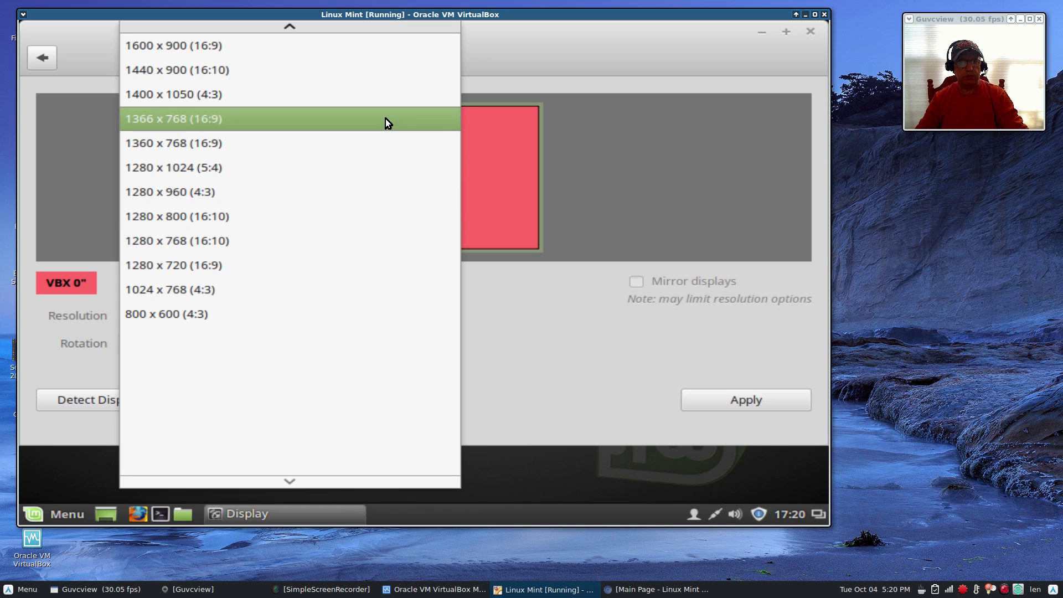
left_click(385, 118)
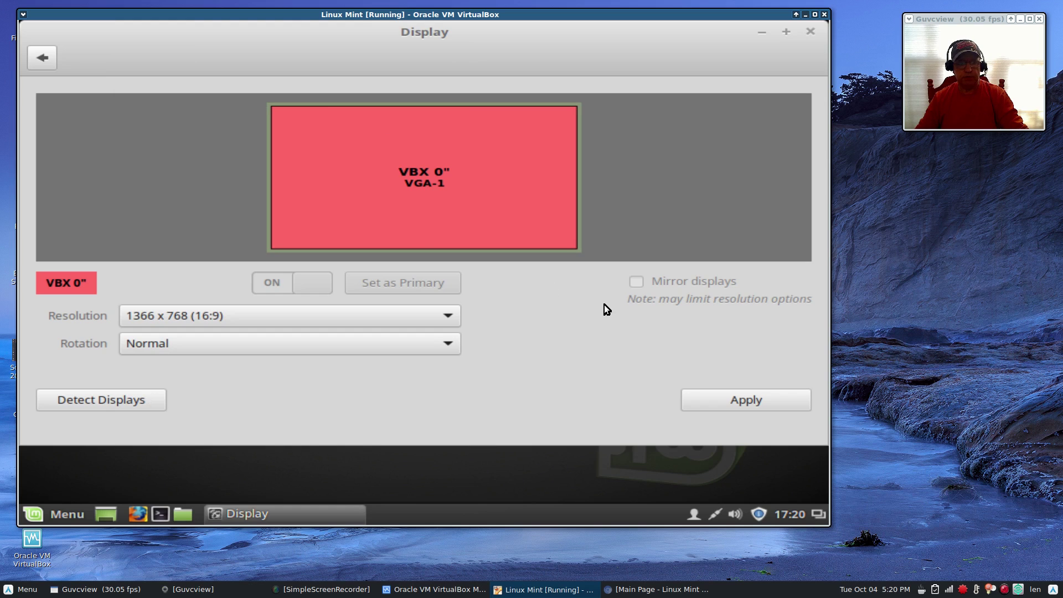
left_click(758, 398)
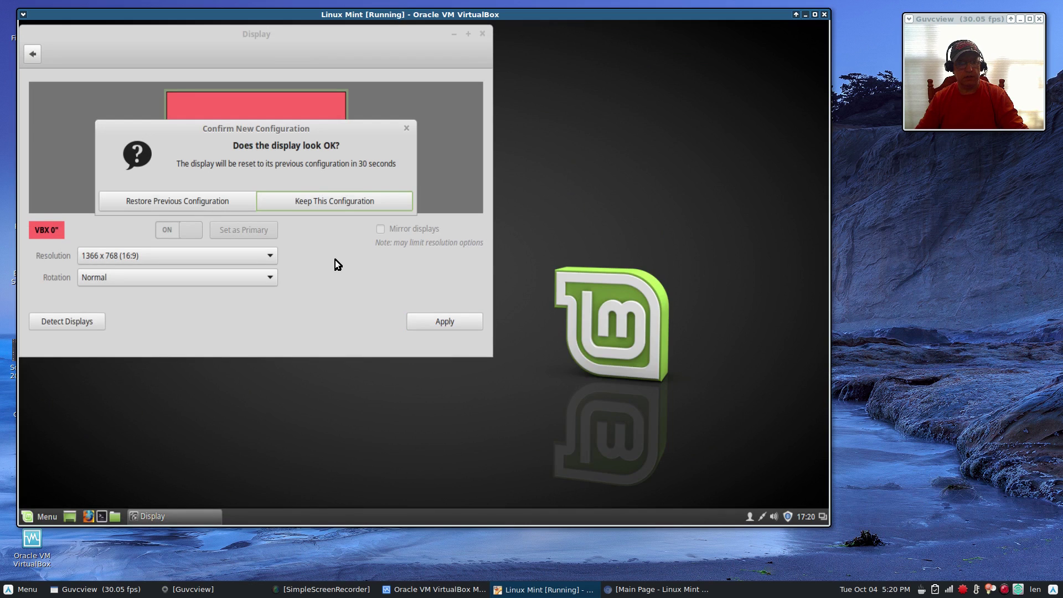
left_click(305, 206)
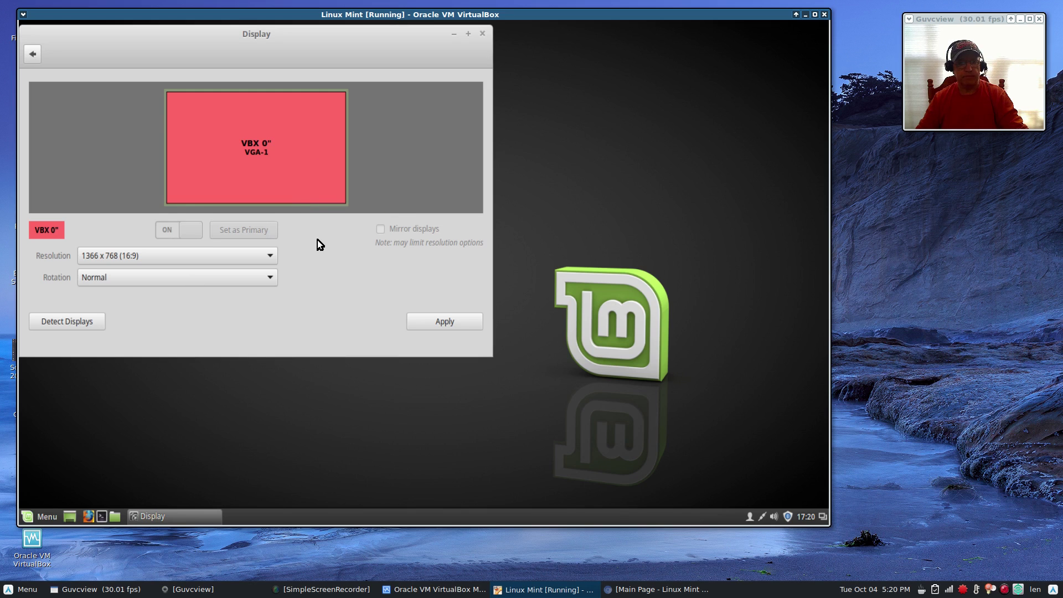
left_click(447, 315)
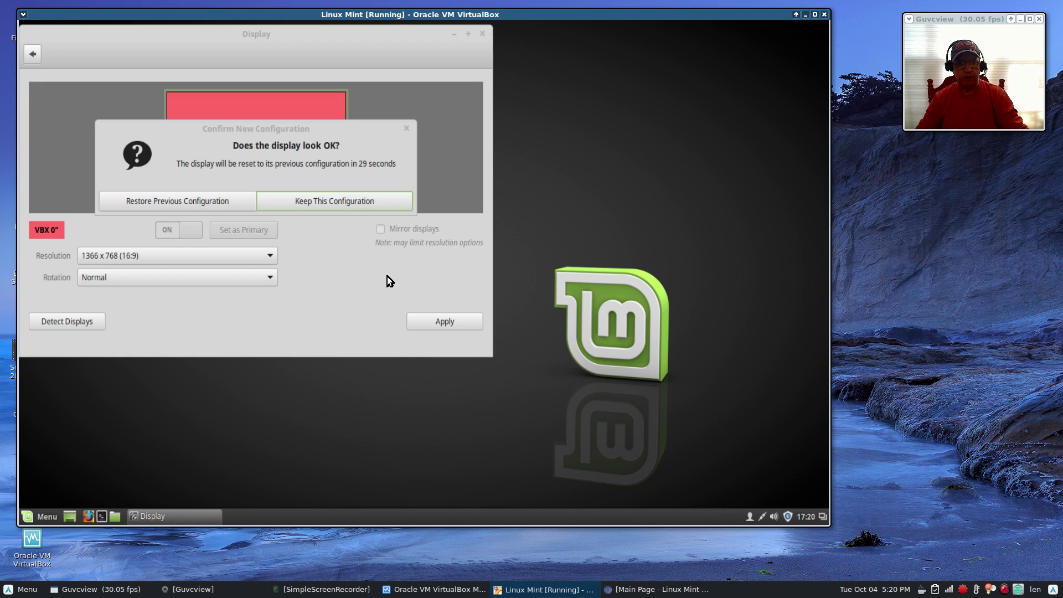
left_click(317, 206)
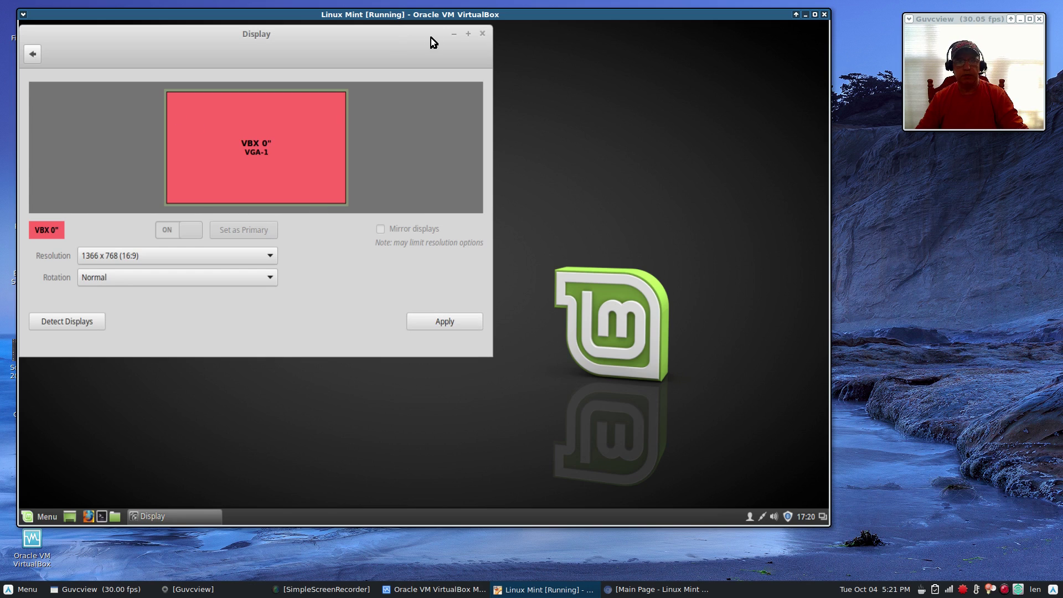
left_click(483, 33)
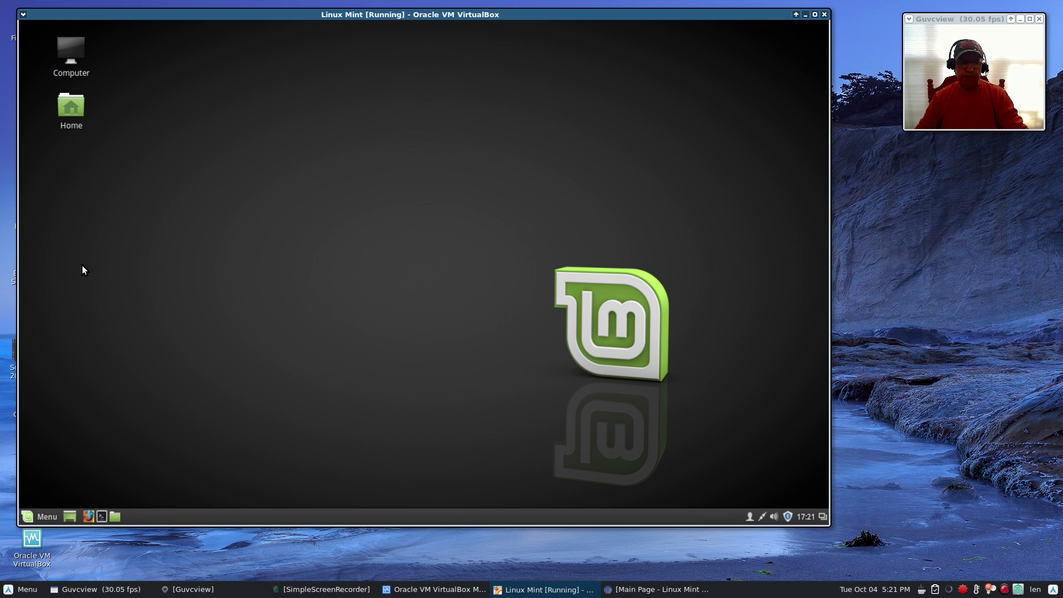
Open the Mint Menu on the guest desktop and close it again.
left_click(46, 516)
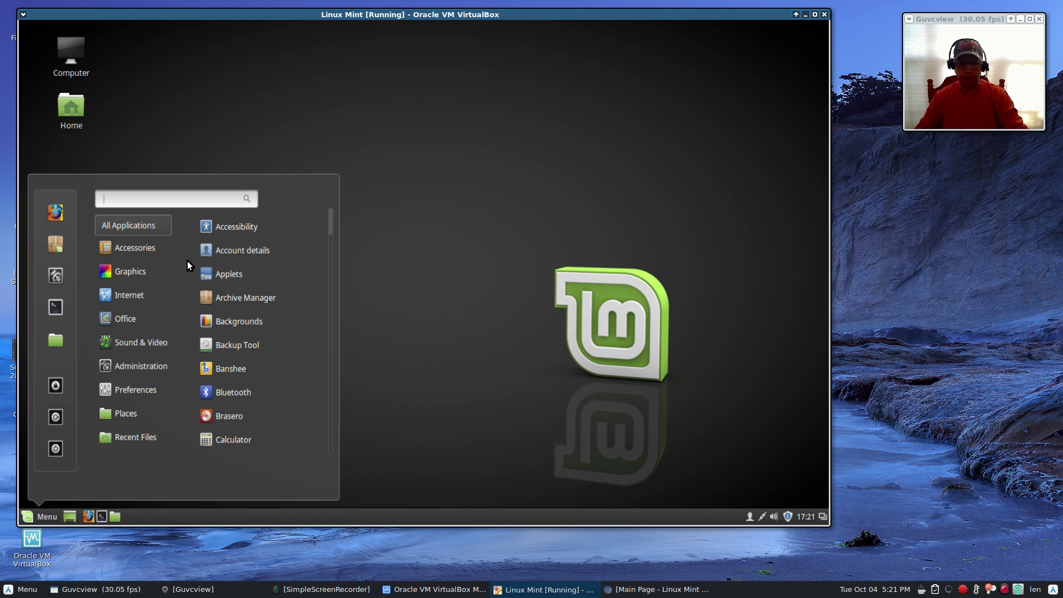
left_click(218, 132)
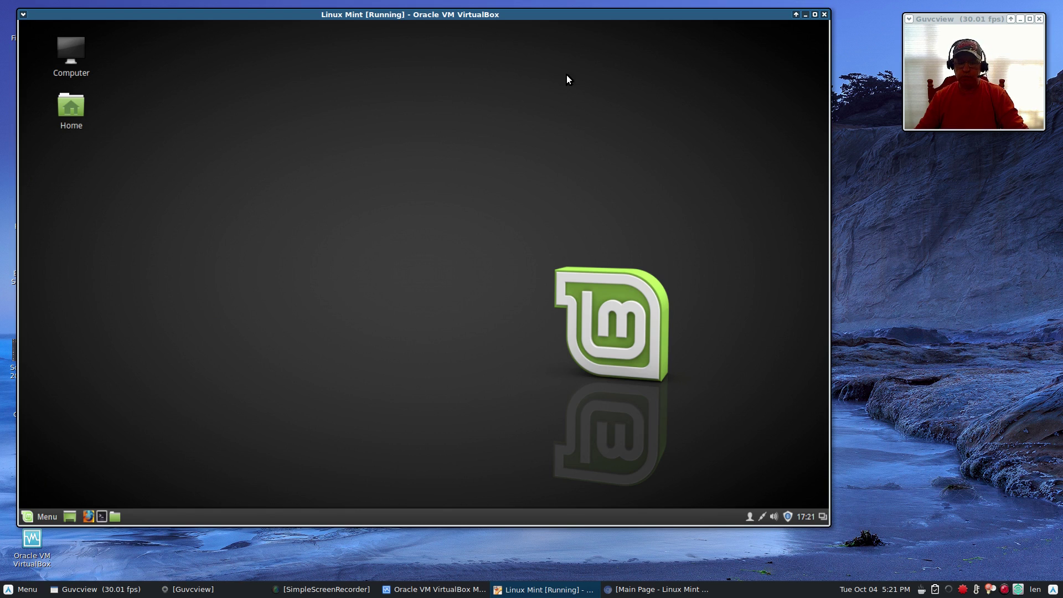
Hide the Mint VM and VirtualBox Manager, then view the Forums board index and linuxmint.com main page in Chrome.
left_click(805, 14)
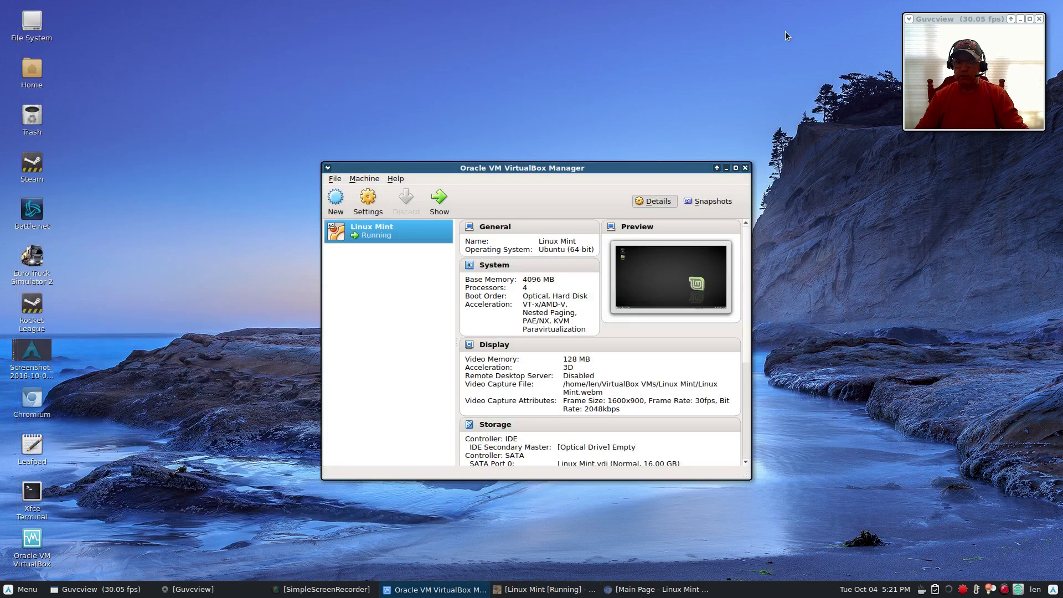
left_click(726, 168)
left_click(656, 589)
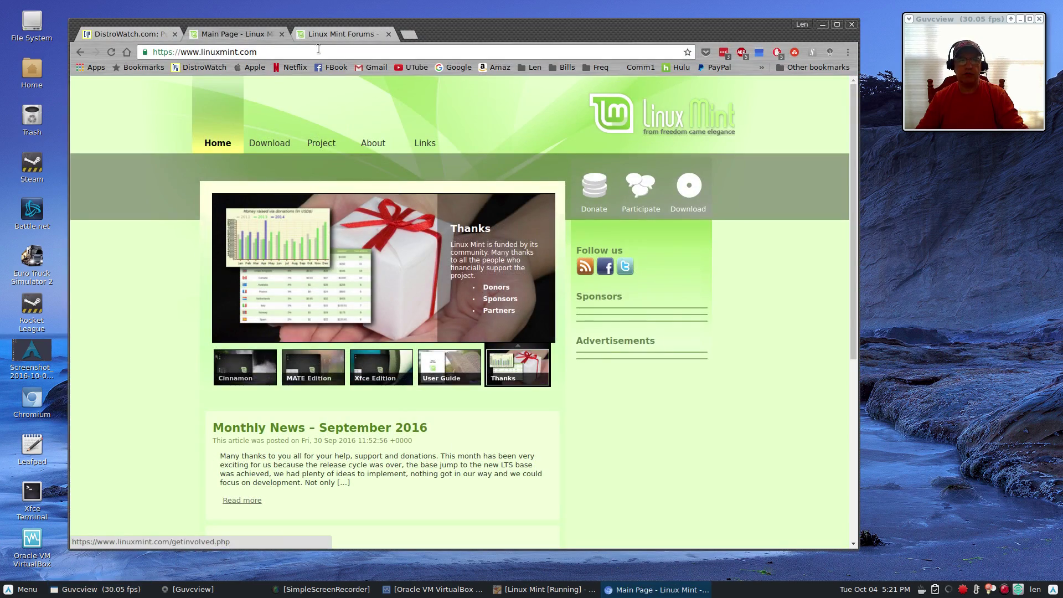
left_click(332, 35)
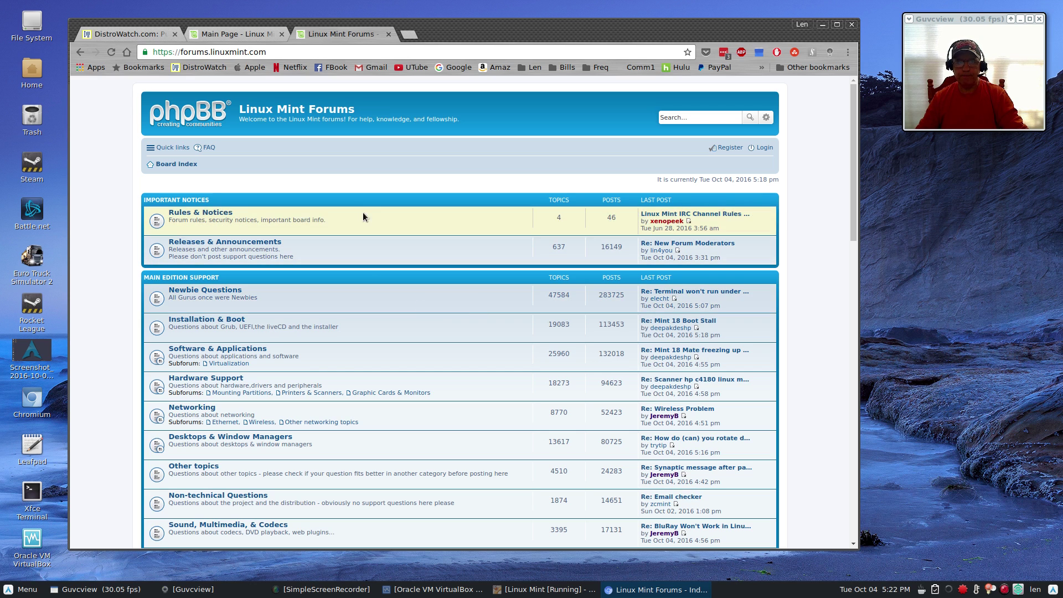
left_click(239, 34)
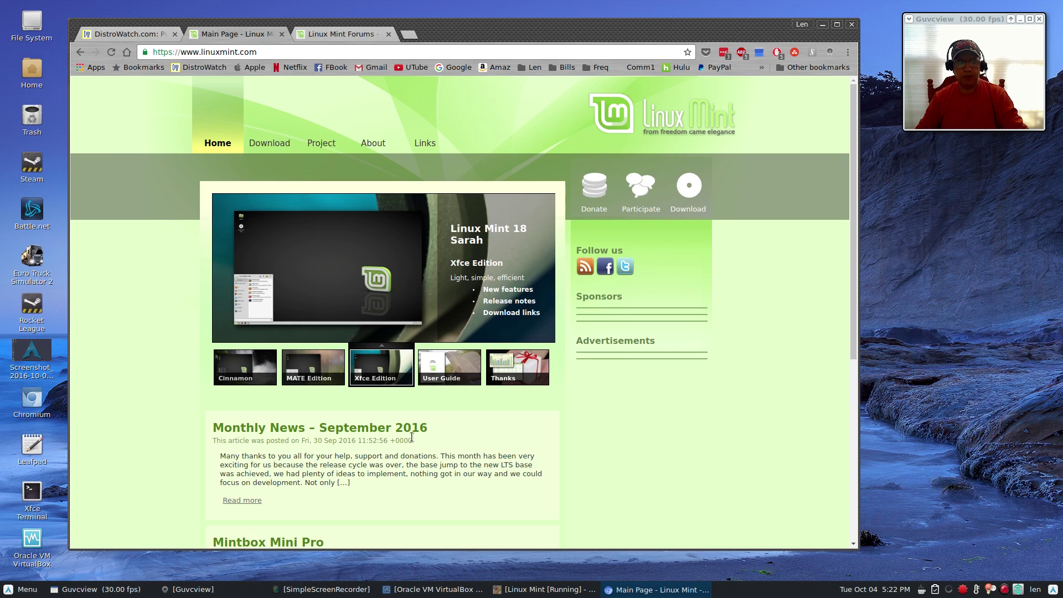
Scroll linuxmint.com down to its news and footer and back up, then minimize Chrome.
scroll(405, 427, "down", 2)
scroll(298, 321, "down", 3)
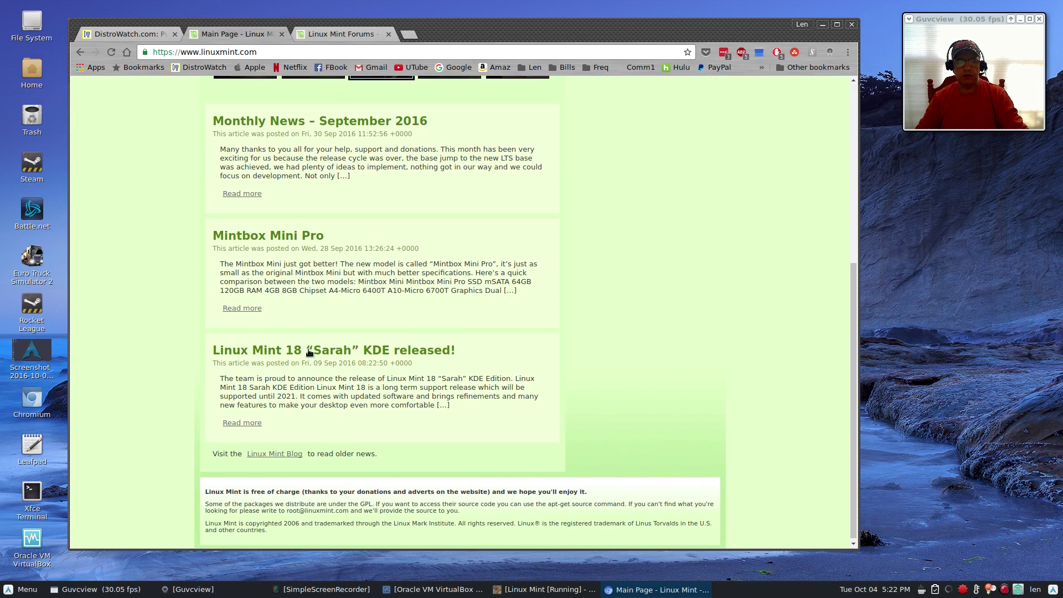
scroll(354, 385, "up", 3)
scroll(353, 385, "up", 3)
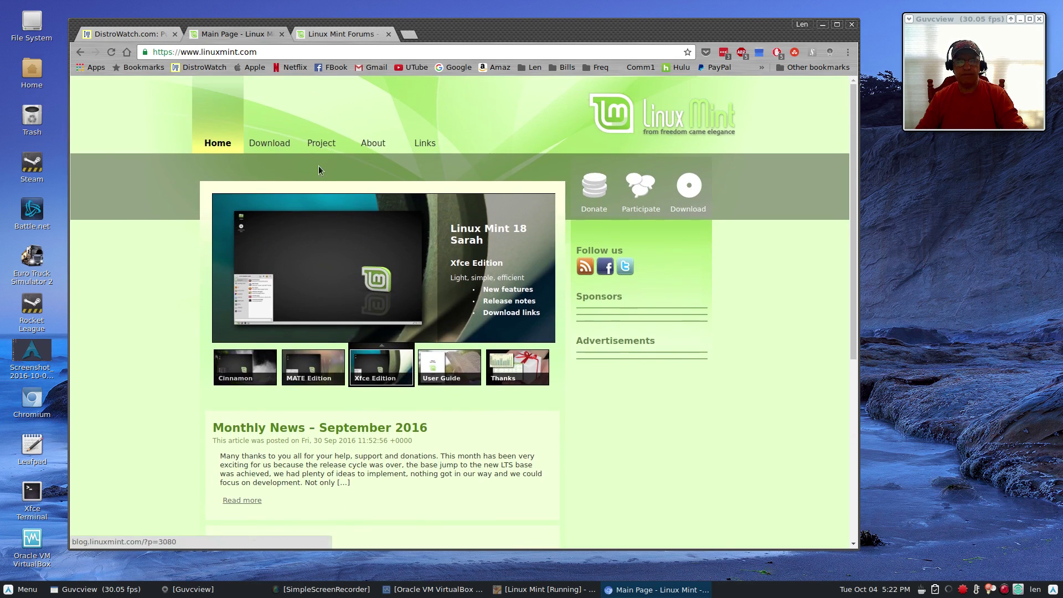
mouse_move(317, 144)
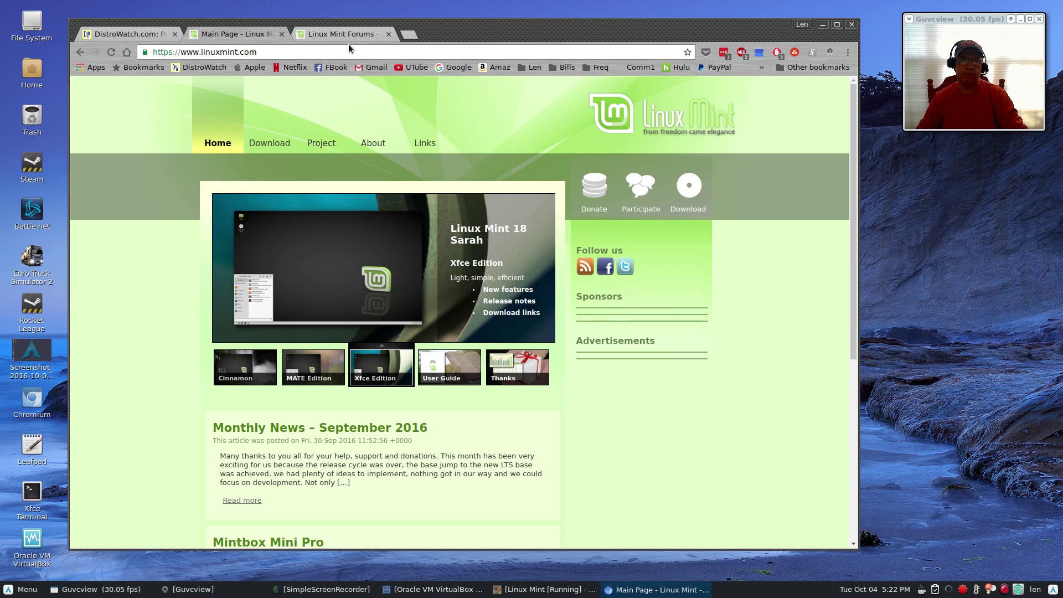
left_click(823, 25)
left_click(359, 255)
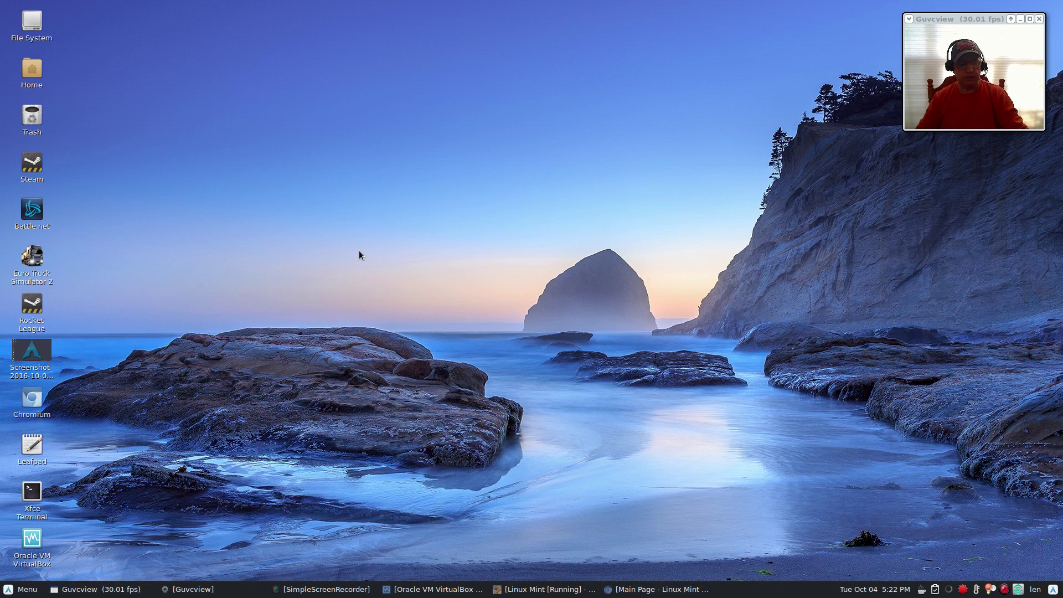